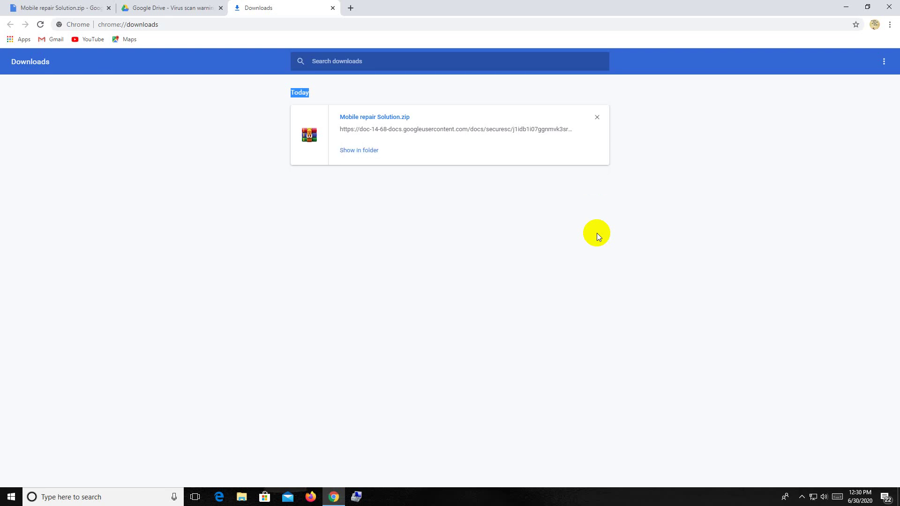
- Open Mobile repair Solution.zip from the Downloads folder, run the hdsentinel_pro installer inside it, and minimize the browser and folder windows
click(369, 156)
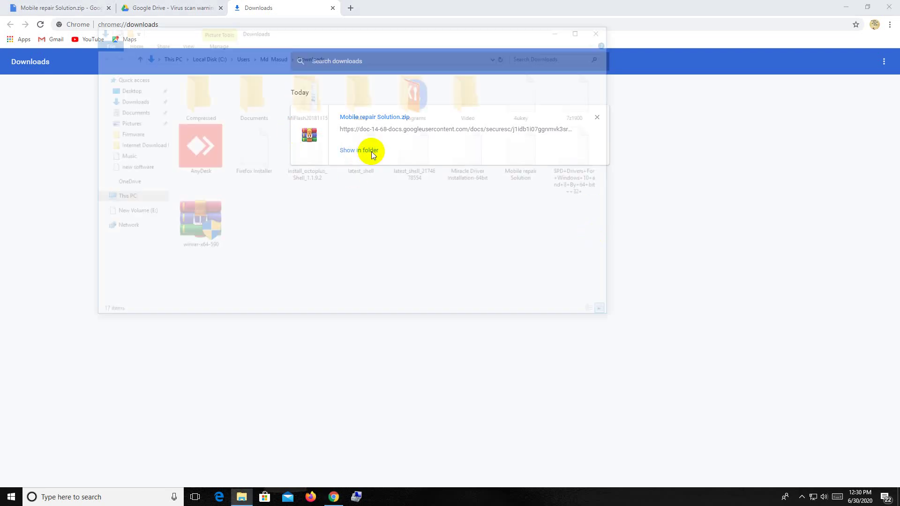
click(533, 171)
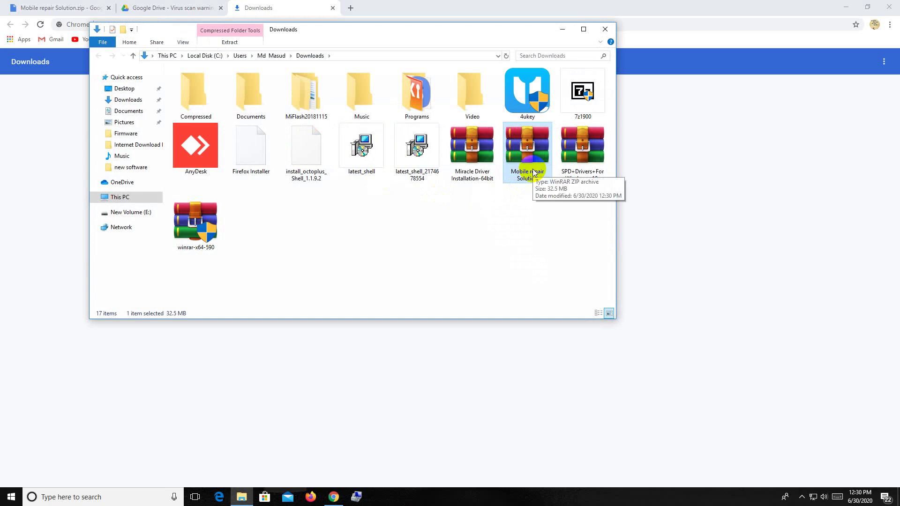
double_click(533, 172)
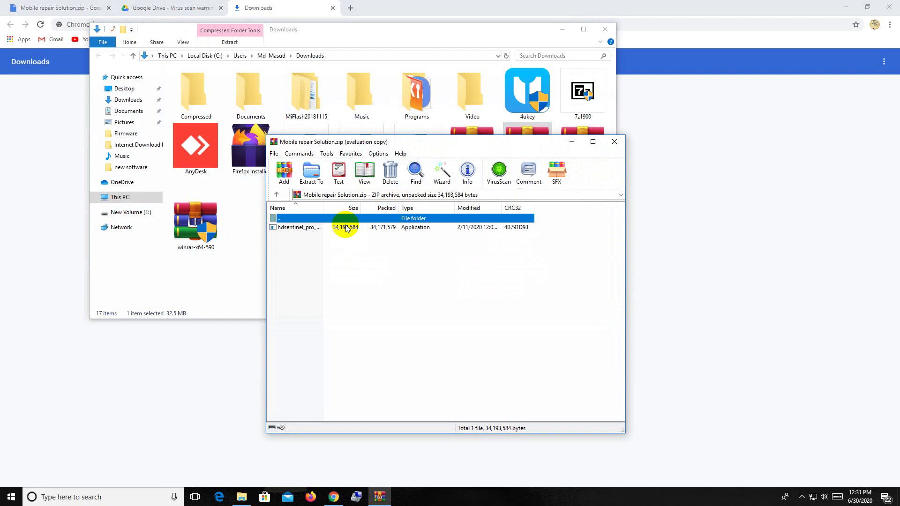
double_click(346, 227)
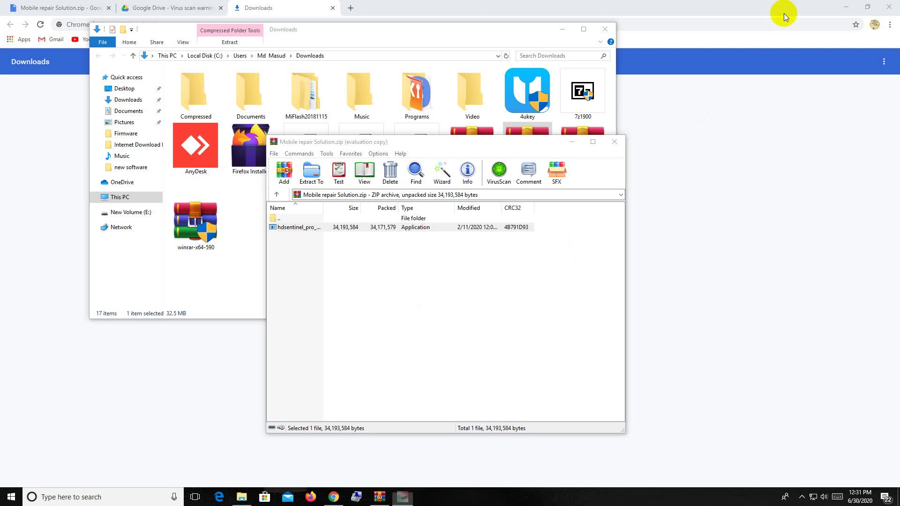
click(846, 7)
click(562, 29)
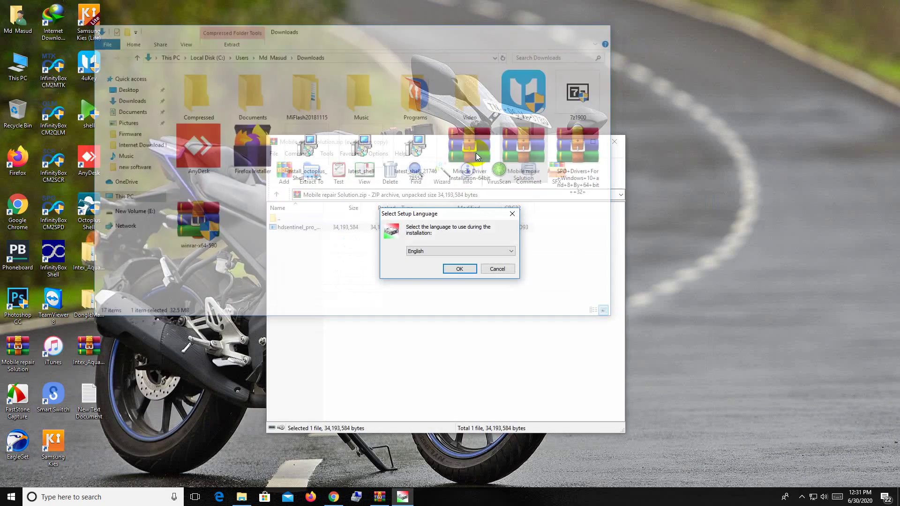
- Start the setup in English, accept the license agreement, confirm installing into the existing Hard Disk Sentinel folder, and close the archive window
click(459, 269)
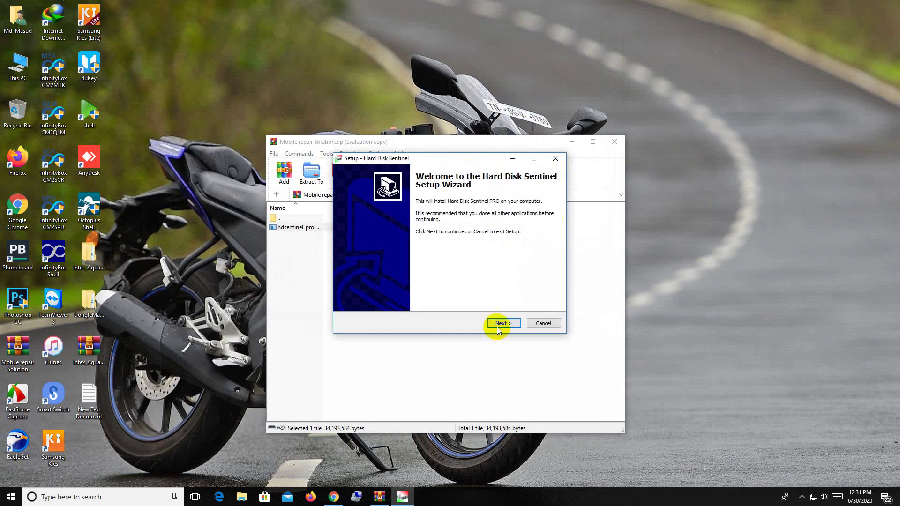
click(502, 323)
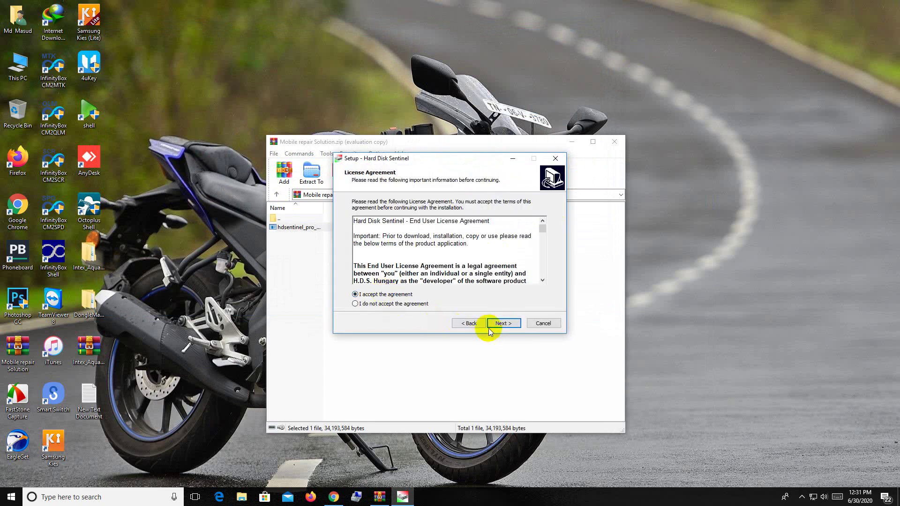
click(501, 324)
click(500, 323)
click(484, 287)
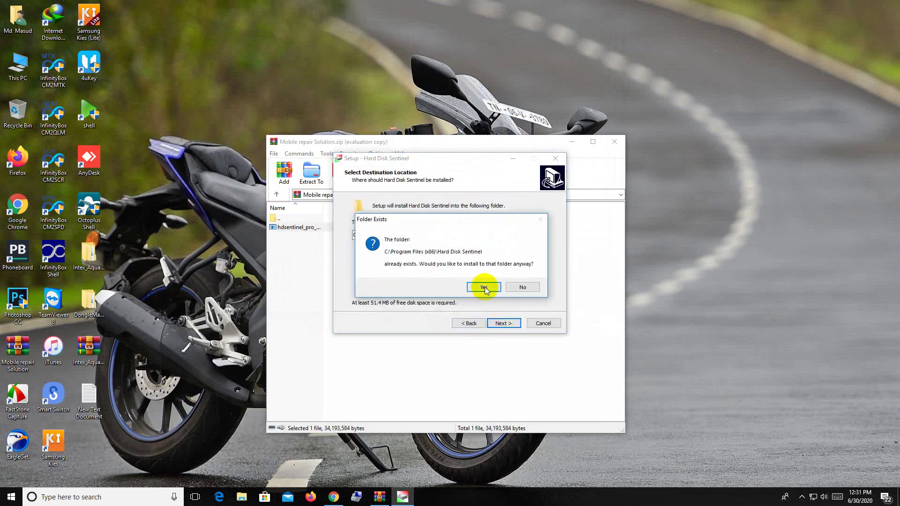
click(614, 141)
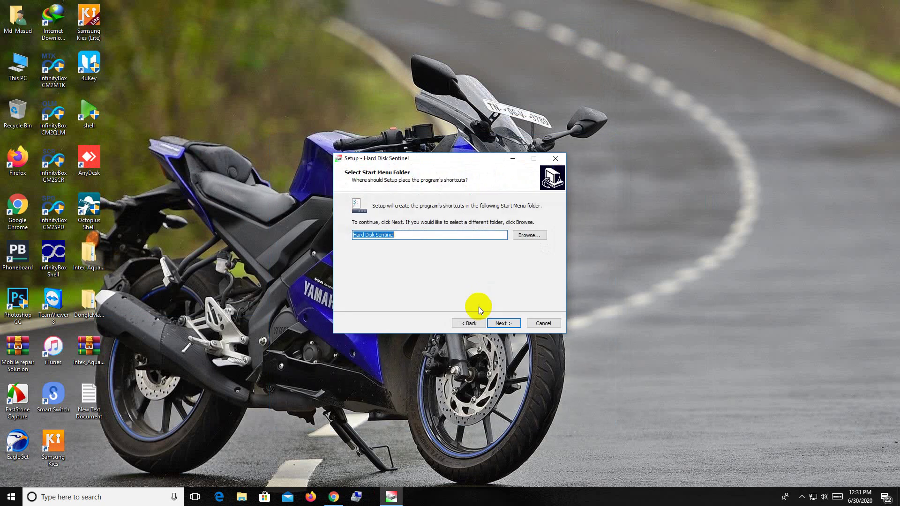
- Keep the Hard Disk Sentinel Start Menu folder and install the program with the default options
click(500, 323)
click(501, 324)
click(500, 324)
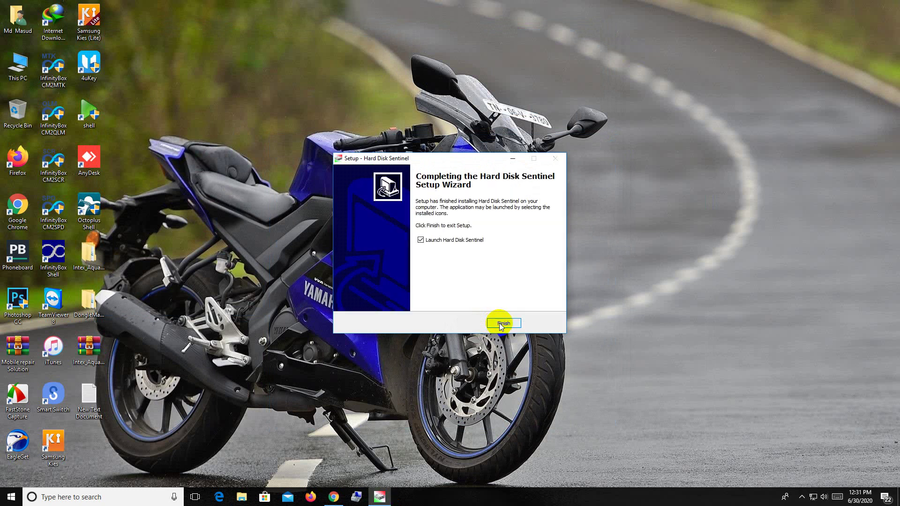
- Finish the setup, launch Hard Disk Sentinel, and dismiss its evaluation version notice
click(501, 323)
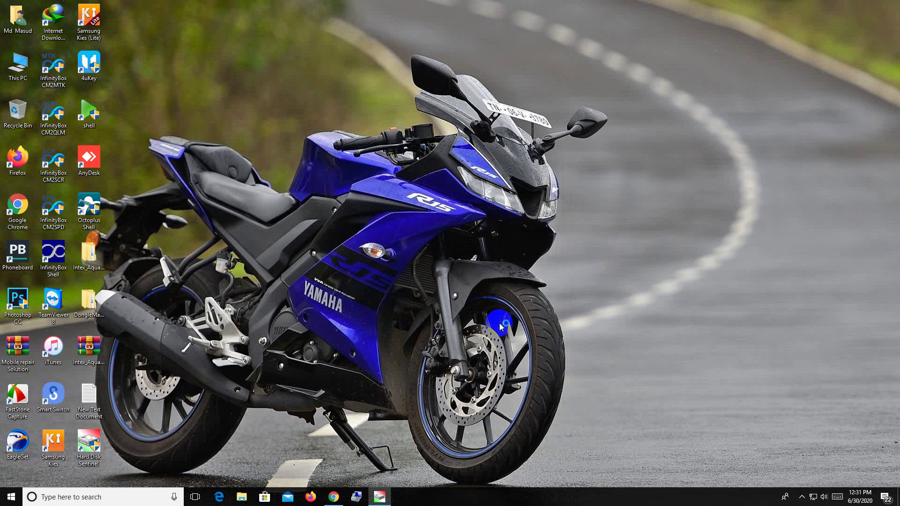
double_click(92, 457)
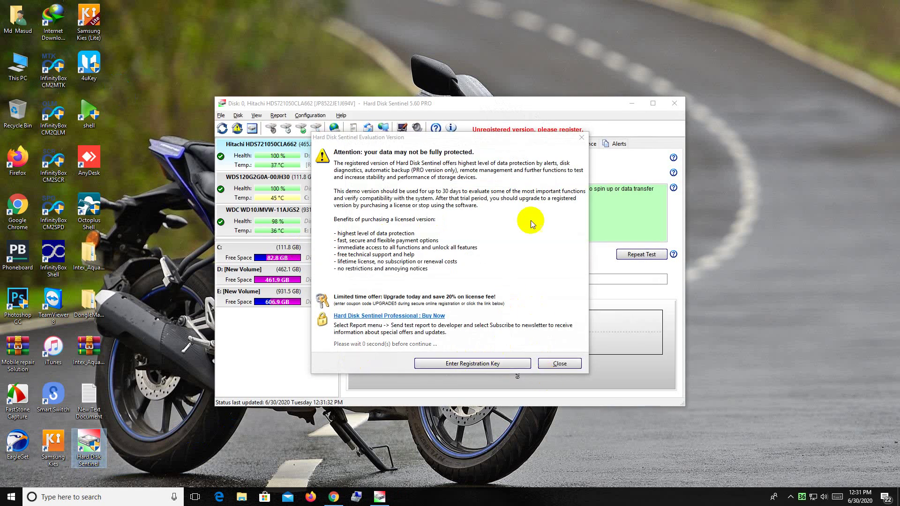
click(560, 364)
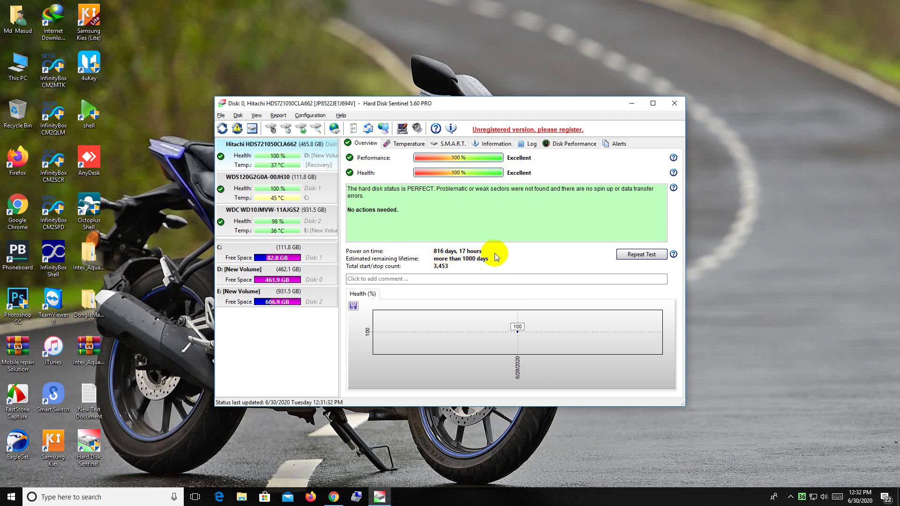
- Review the health, power-on time and estimated lifetime of the WDS120G2G0A-00JH30 and WDC WD10JMVW-11AJGS2 disks
click(243, 183)
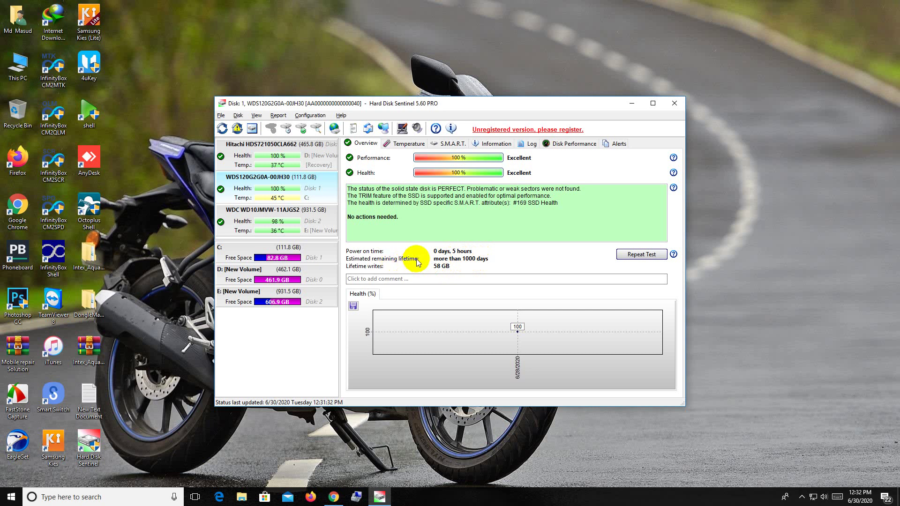
drag(462, 258, 476, 261)
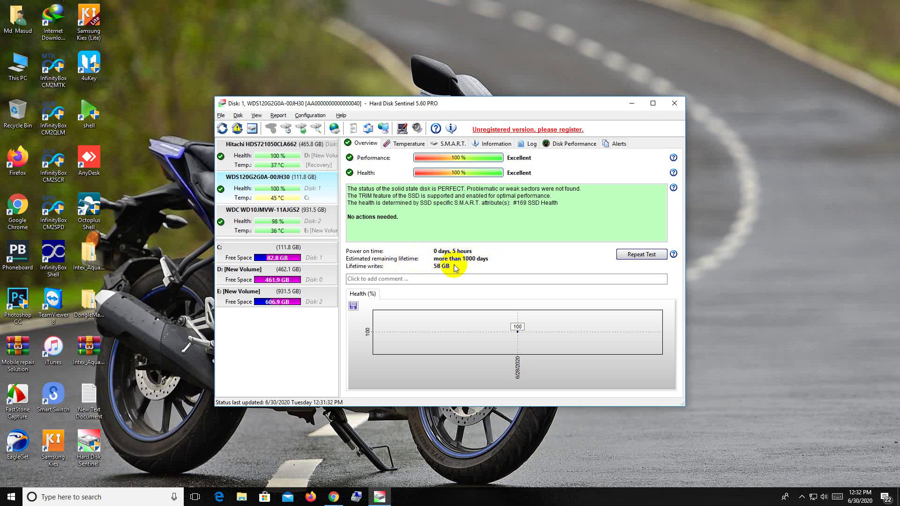
click(336, 251)
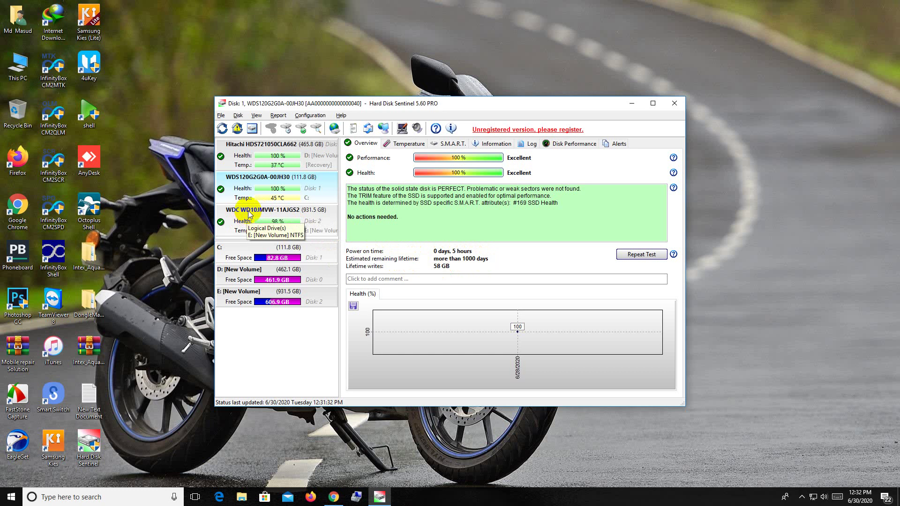
click(251, 215)
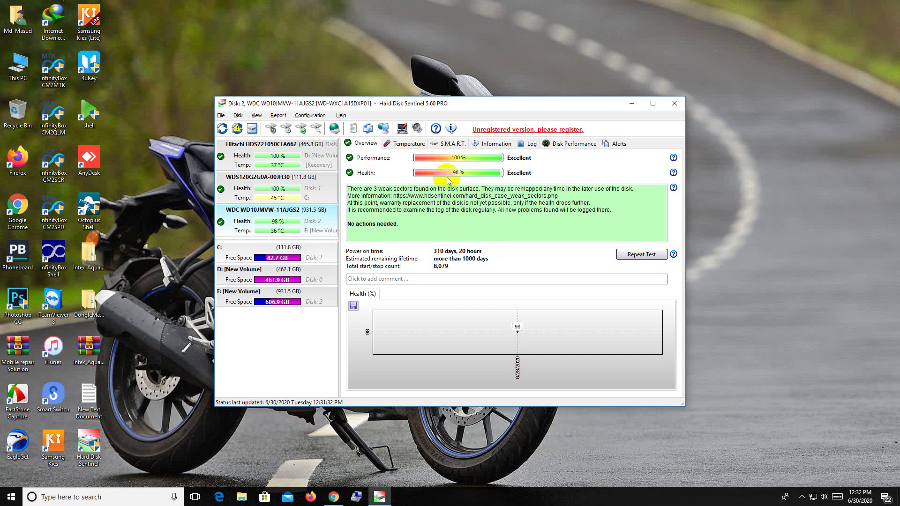
mouse_move(479, 177)
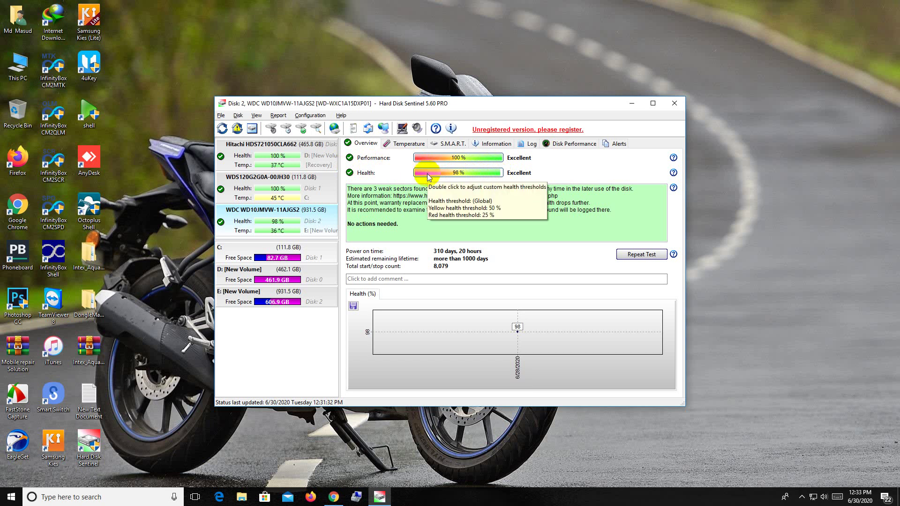
right_click(533, 37)
click(558, 62)
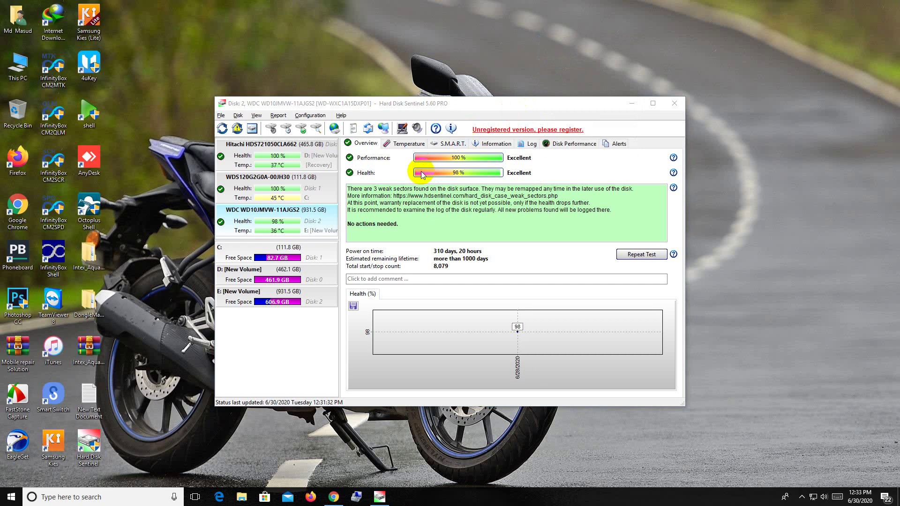
- Open This PC, check the free space and capacity of drives C:, D: and E:, and close the window
double_click(26, 74)
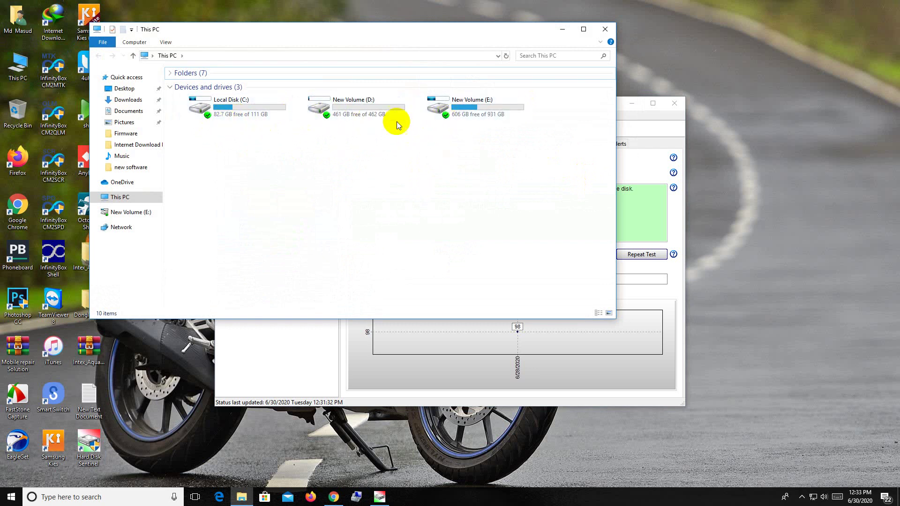
click(449, 119)
click(346, 115)
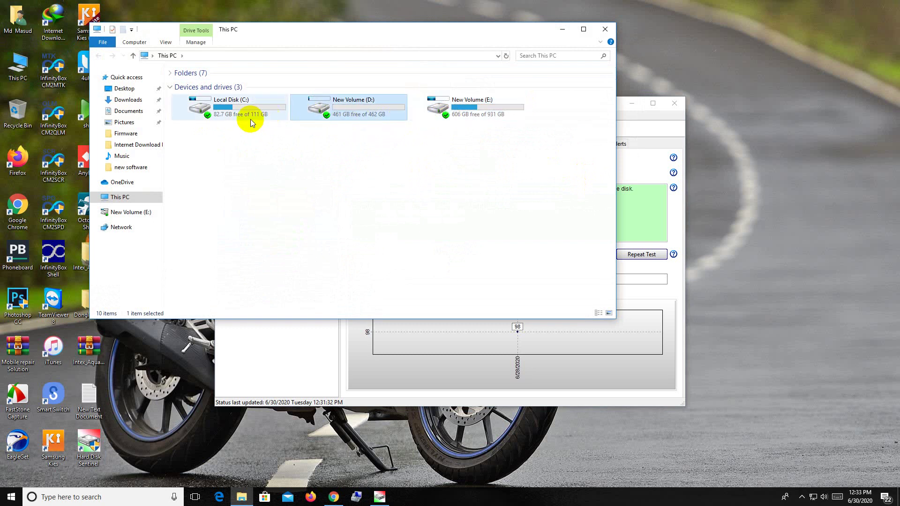
click(248, 119)
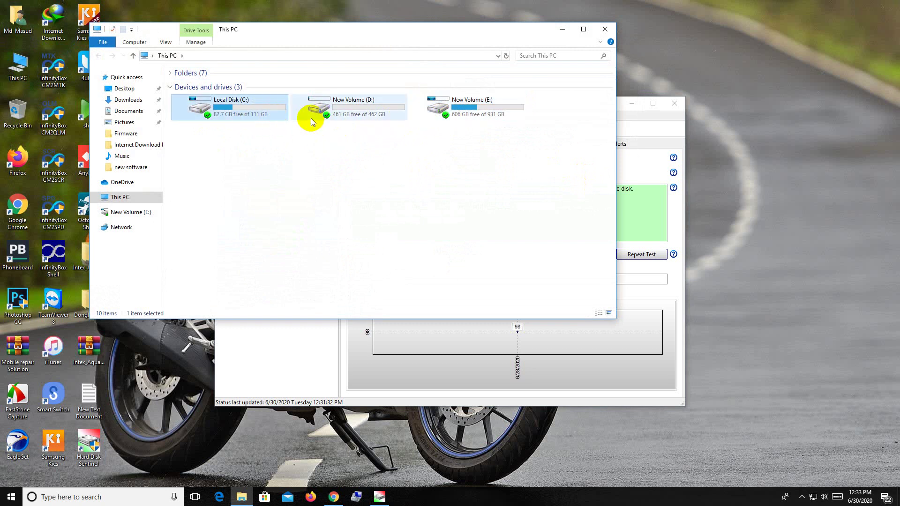
click(308, 155)
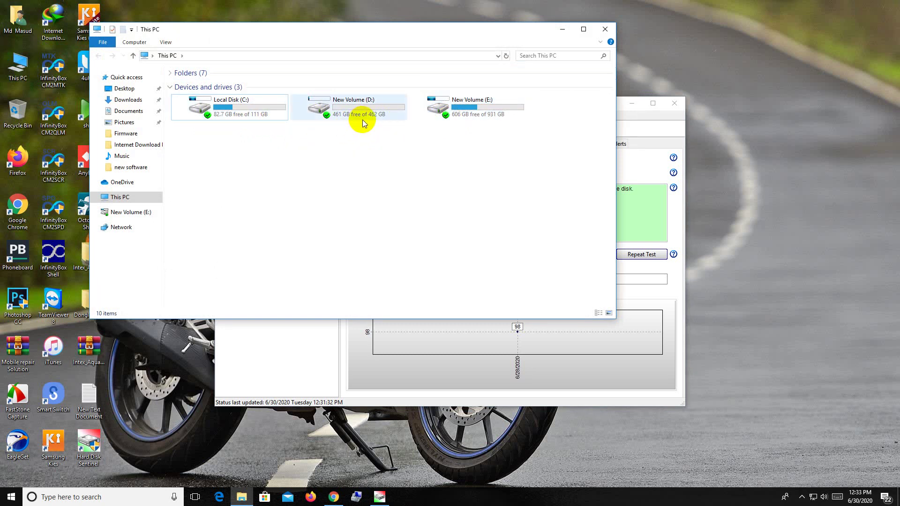
click(459, 119)
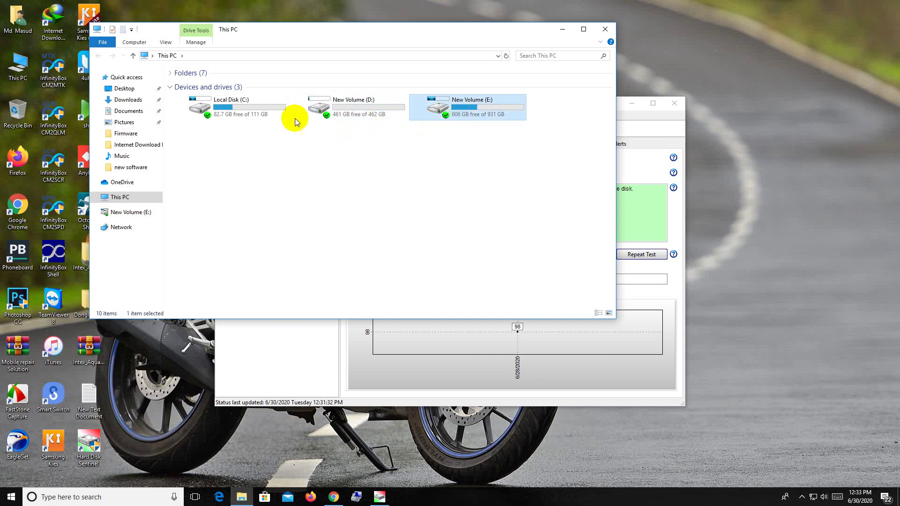
click(257, 114)
click(361, 122)
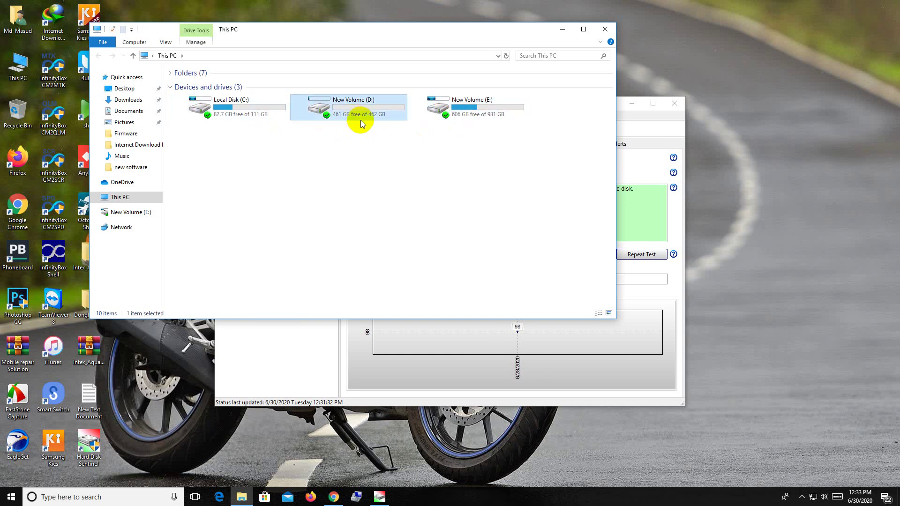
click(443, 160)
click(473, 116)
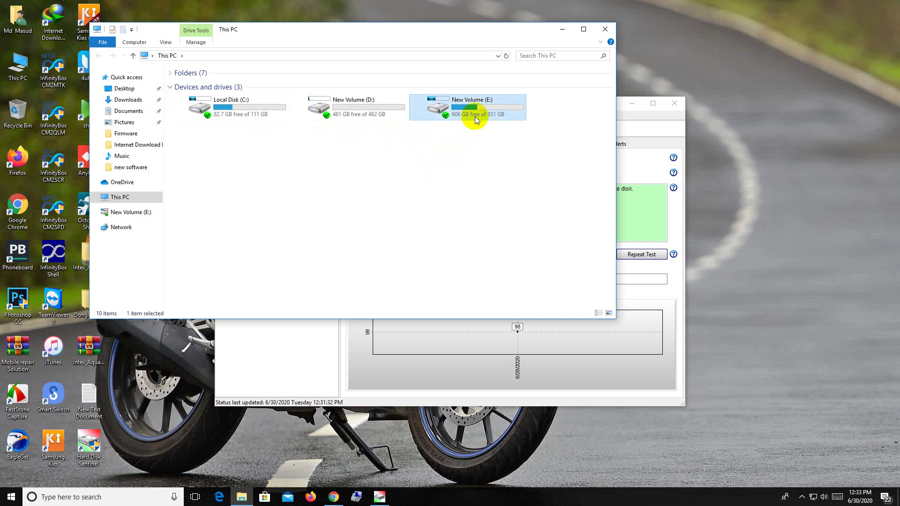
click(614, 31)
right_click(564, 22)
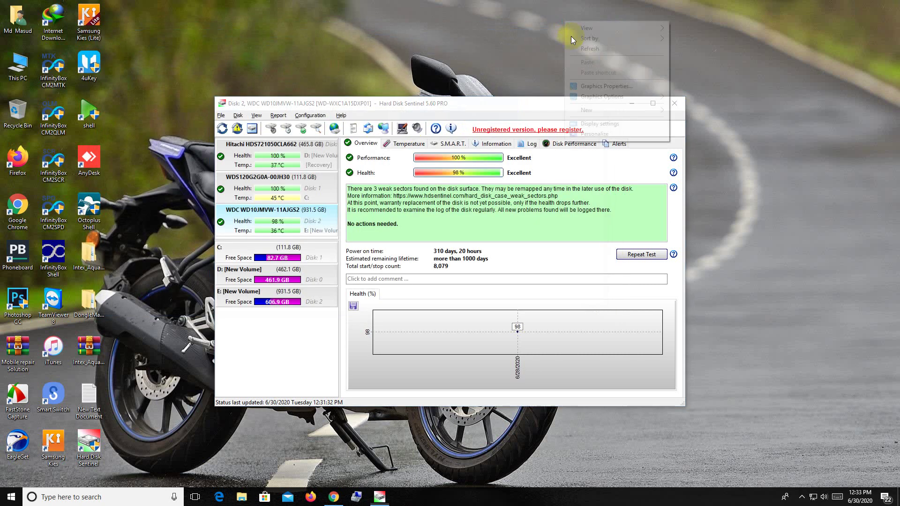
click(586, 53)
drag(566, 107, 574, 93)
right_click(505, 41)
right_click(499, 55)
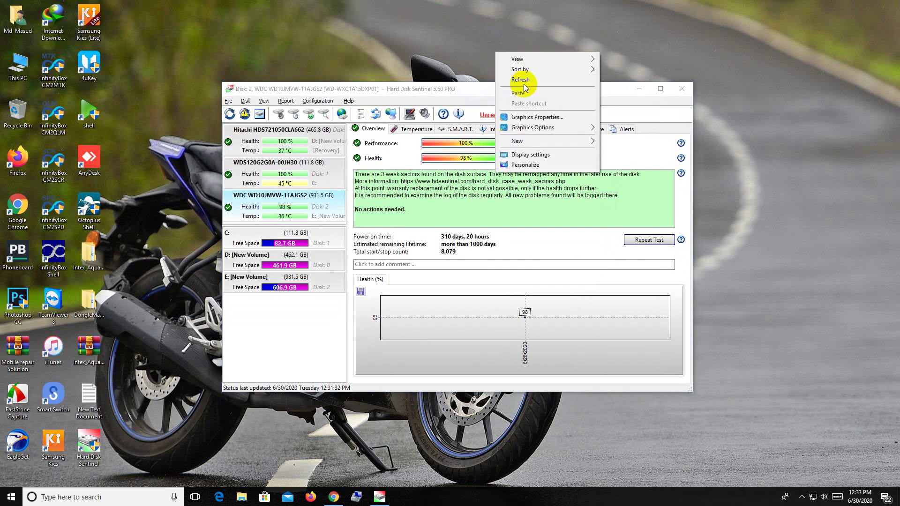
click(518, 80)
right_click(458, 17)
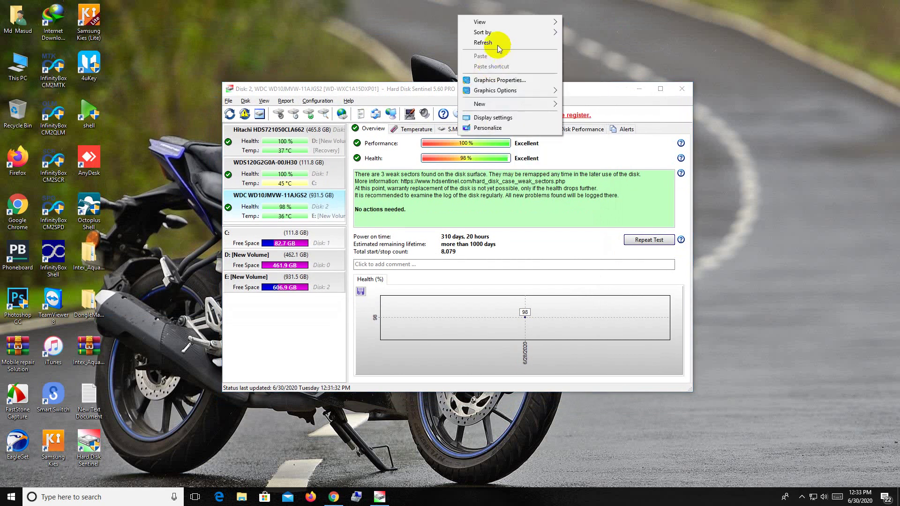
click(497, 42)
right_click(466, 34)
click(498, 60)
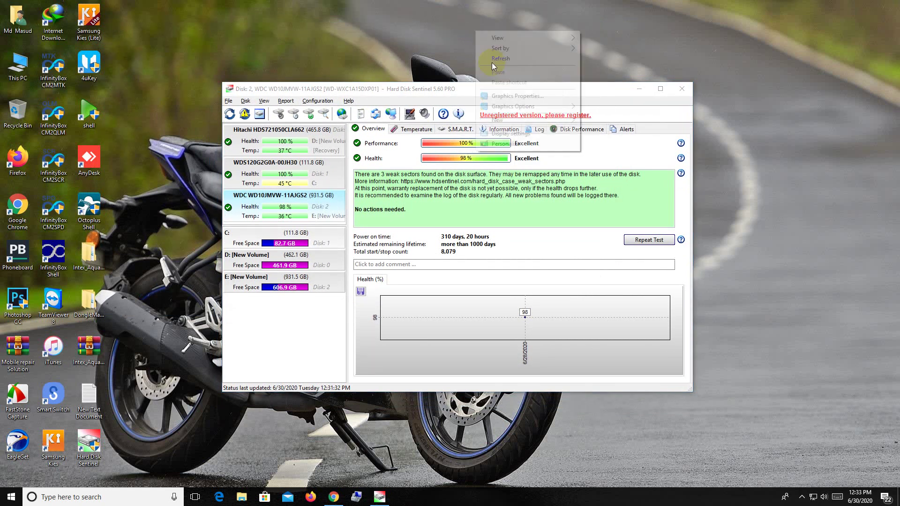
right_click(475, 29)
click(504, 56)
right_click(476, 27)
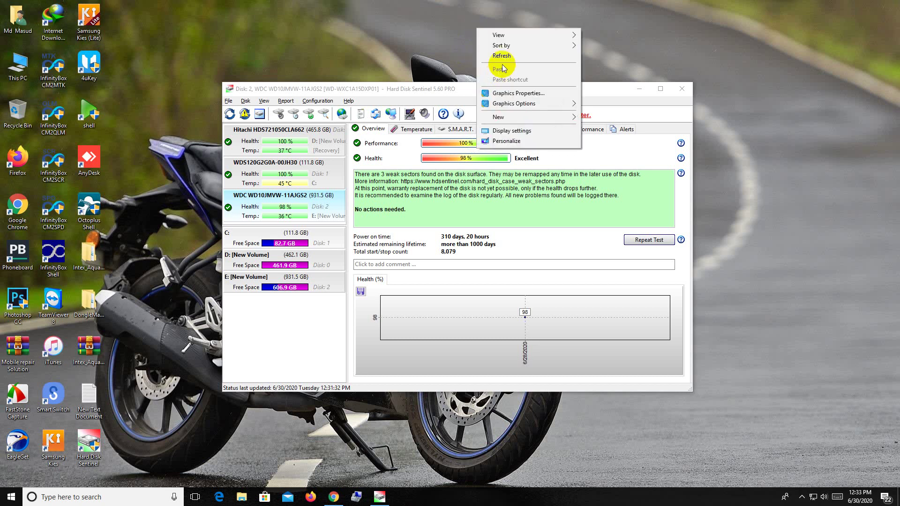
click(490, 55)
right_click(466, 53)
click(496, 81)
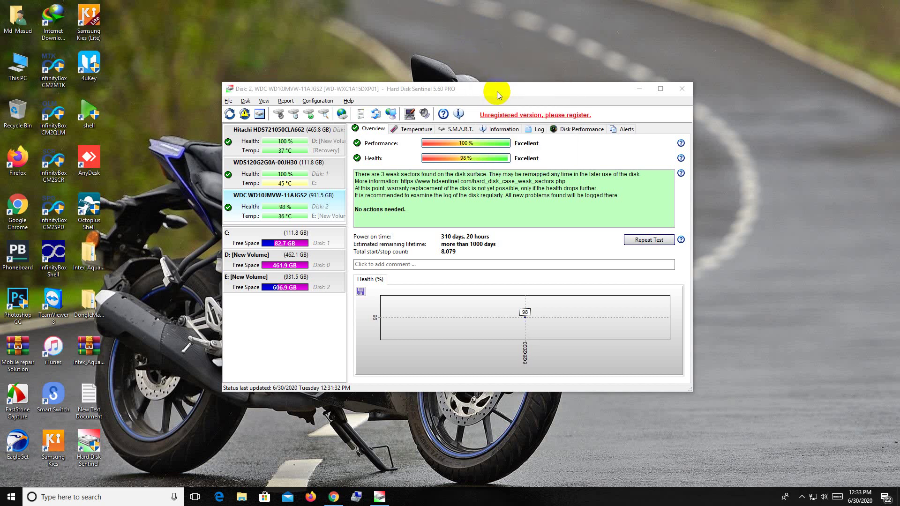
drag(497, 91, 511, 73)
right_click(499, 29)
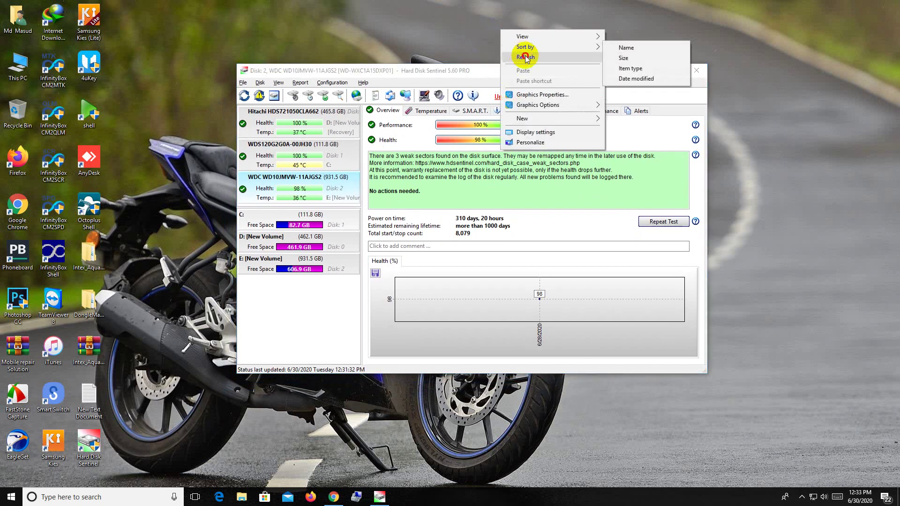
click(523, 56)
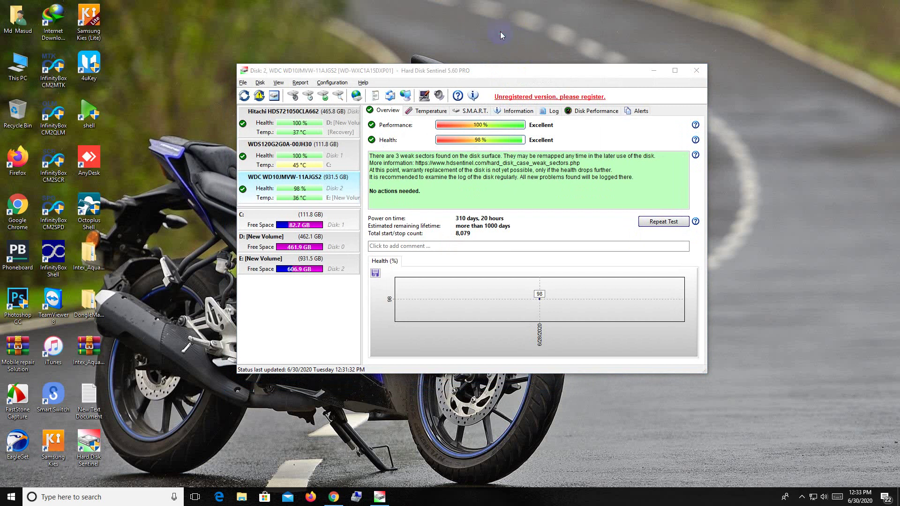
right_click(500, 32)
click(537, 63)
right_click(532, 34)
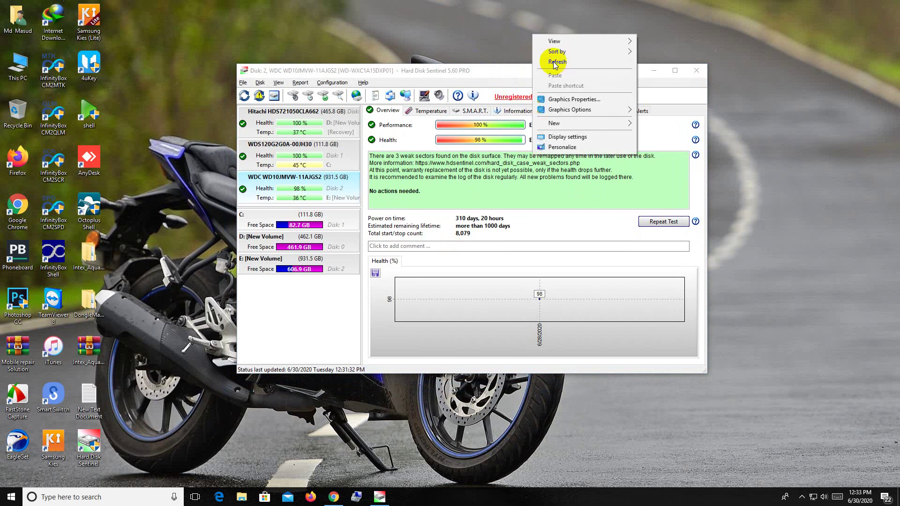
click(553, 61)
right_click(510, 39)
click(537, 67)
right_click(481, 15)
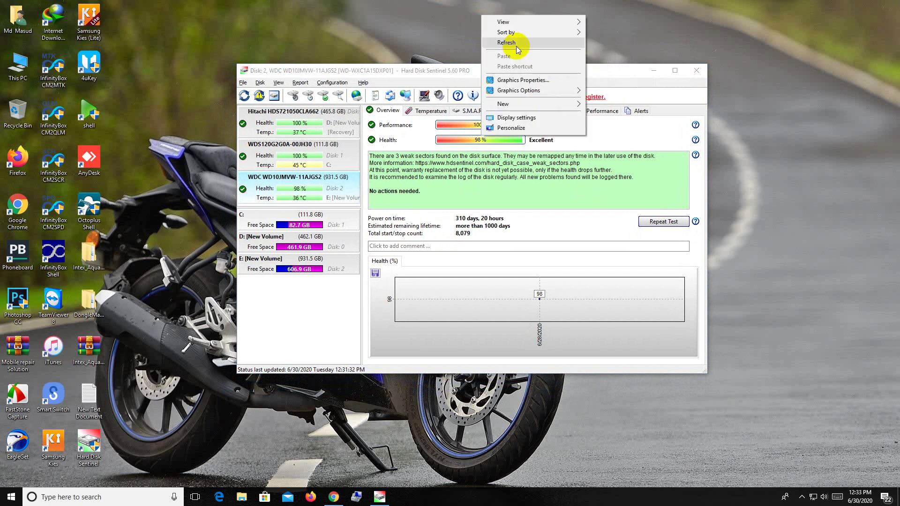
click(516, 45)
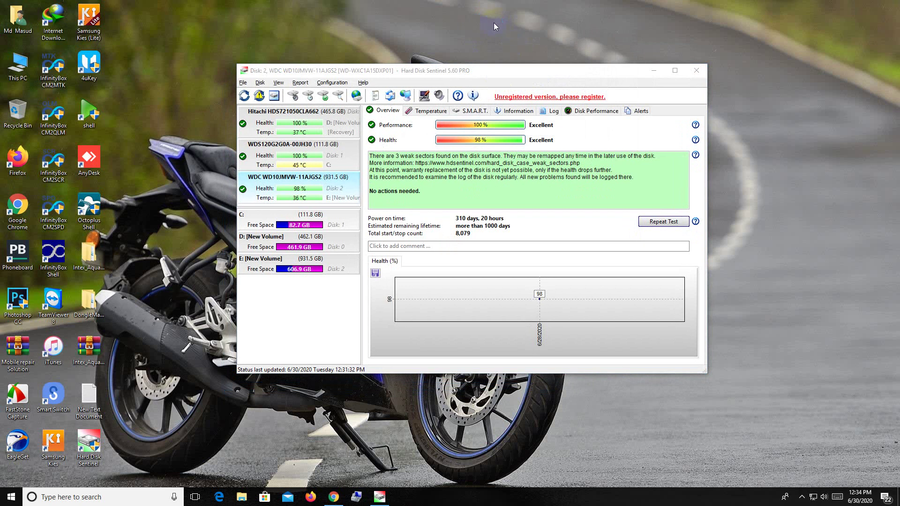
right_click(497, 22)
click(530, 51)
right_click(529, 26)
click(558, 53)
right_click(531, 33)
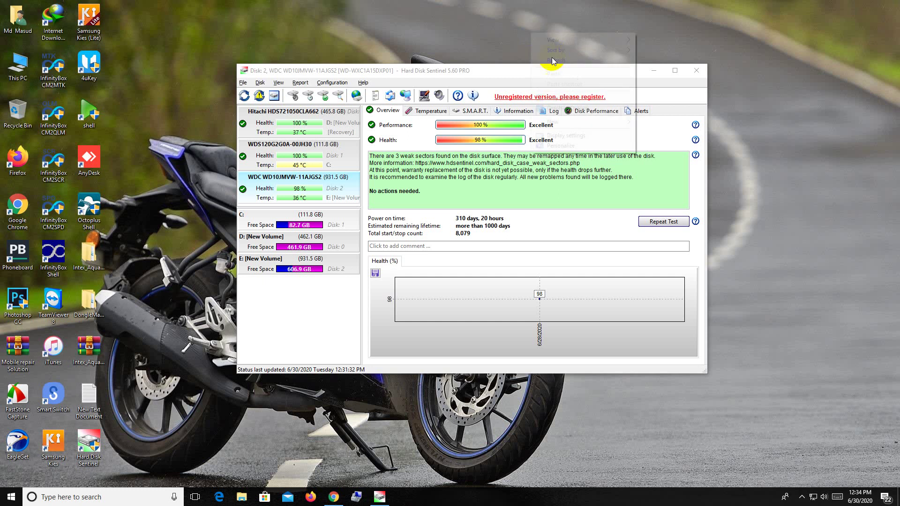
click(560, 61)
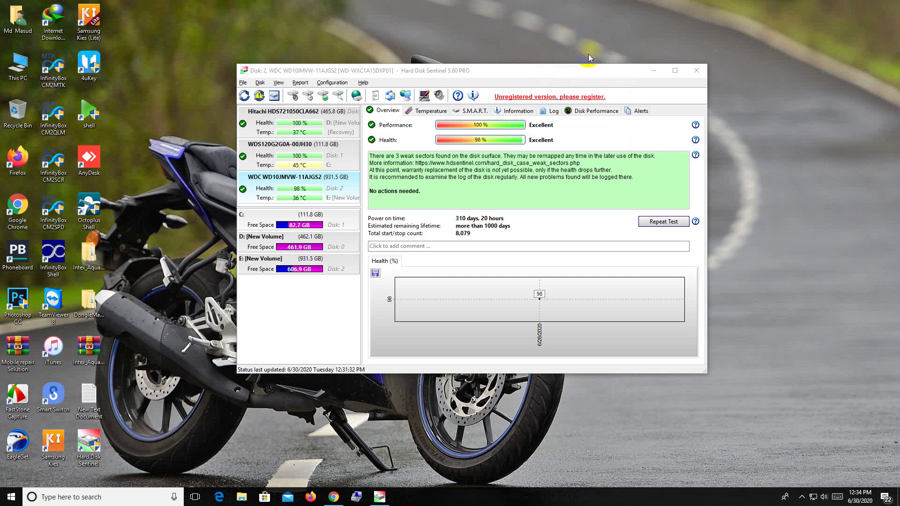
right_click(574, 29)
click(600, 56)
right_click(567, 22)
click(589, 50)
- Move the Hard Disk Sentinel window higher on the desktop and view the health thresholds of the WDC WD10JMVW-11AJGS2 disk
drag(561, 73, 568, 56)
right_click(554, 23)
click(568, 48)
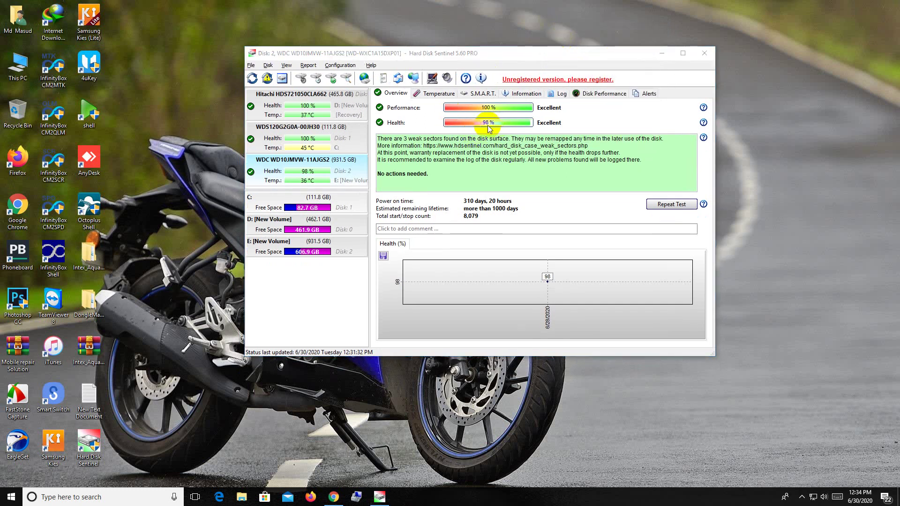
click(468, 125)
mouse_move(469, 125)
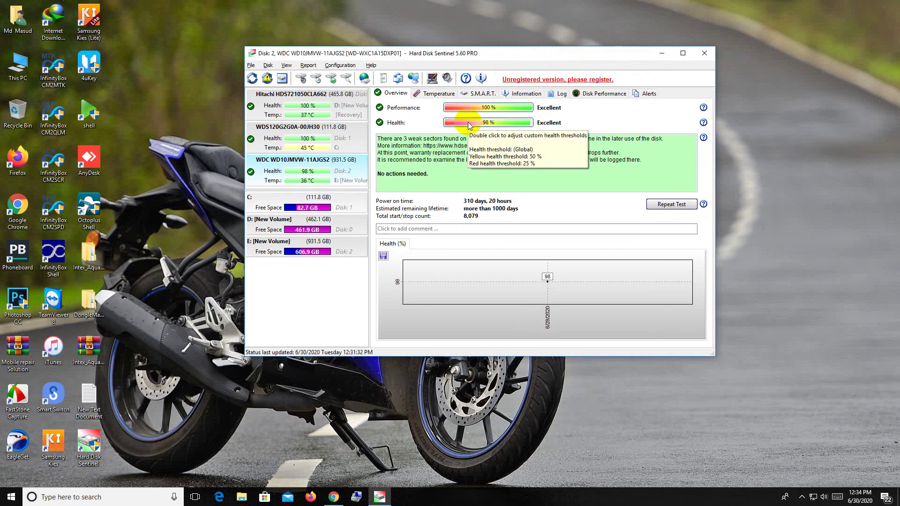
right_click(530, 12)
right_click(514, 3)
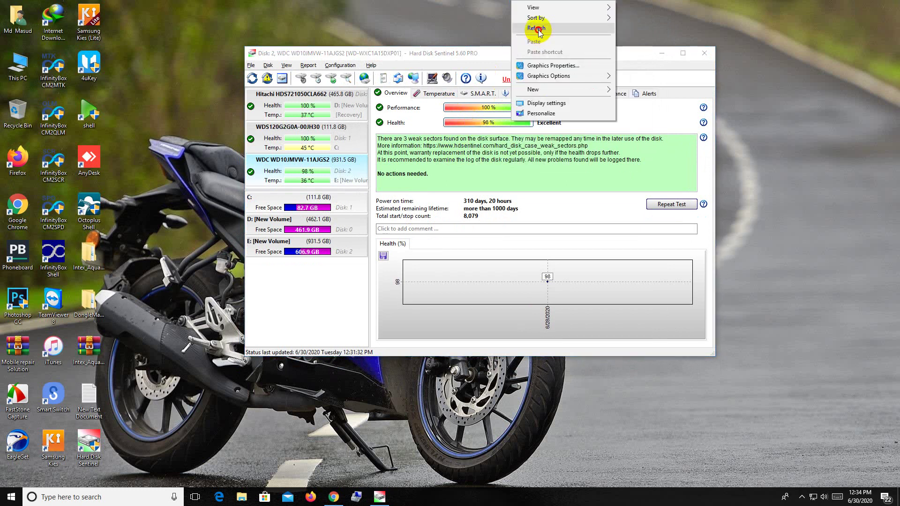
click(526, 28)
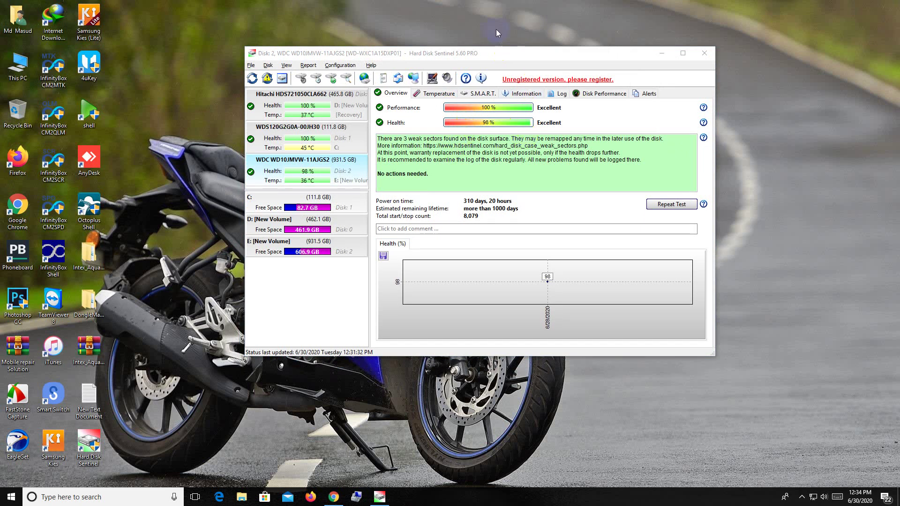
right_click(502, 6)
click(523, 36)
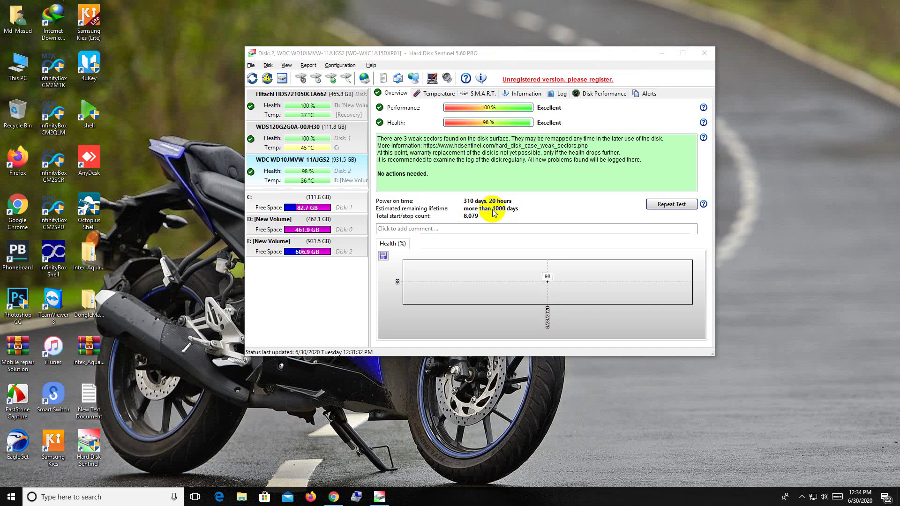
- Review the health, power-on time and estimated lifetime of the WDS120G2G0A-00JH30 SSD and the Hitachi HDS721050CLA662 disk
click(268, 130)
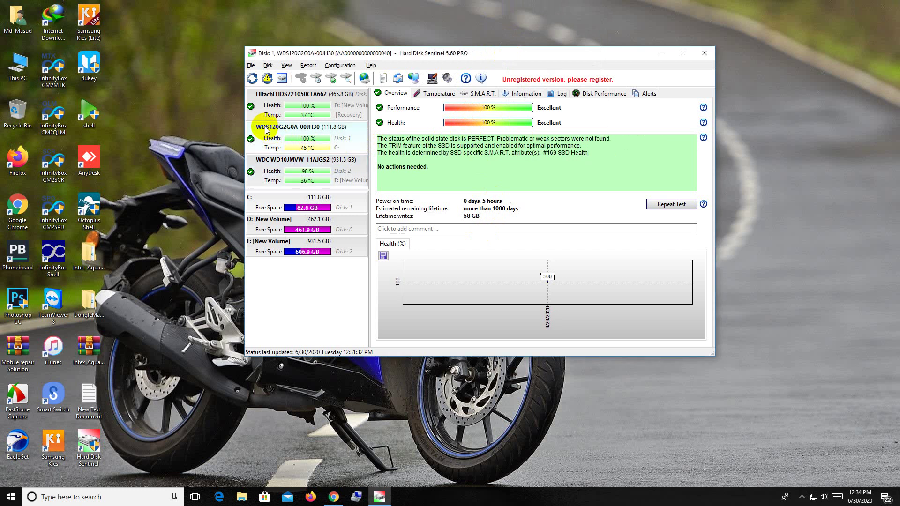
click(274, 97)
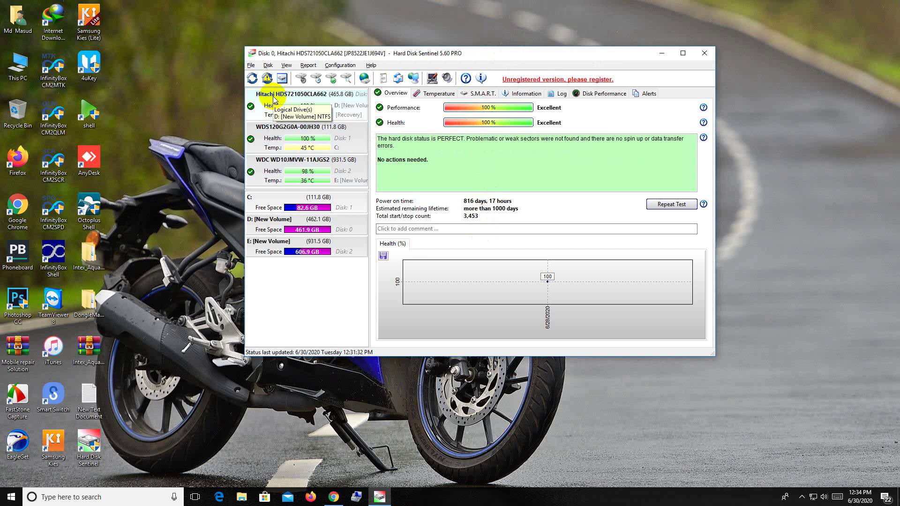
right_click(175, 69)
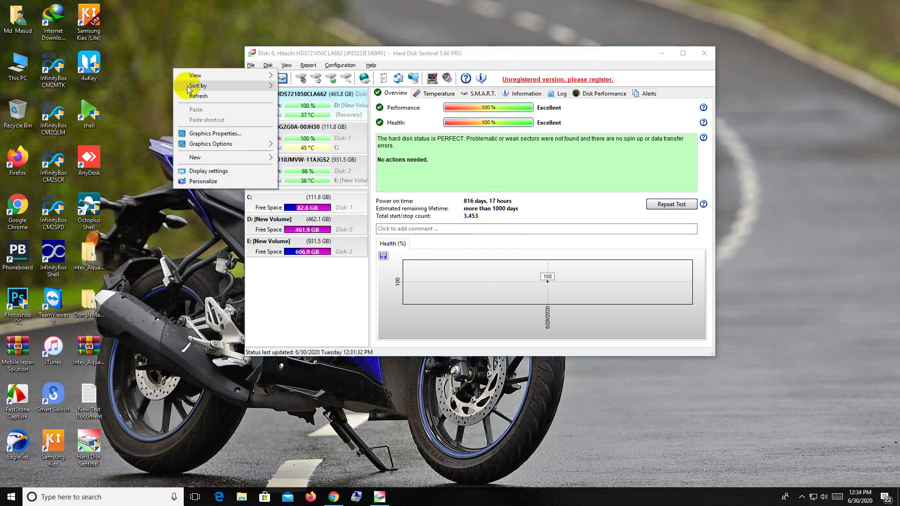
click(190, 96)
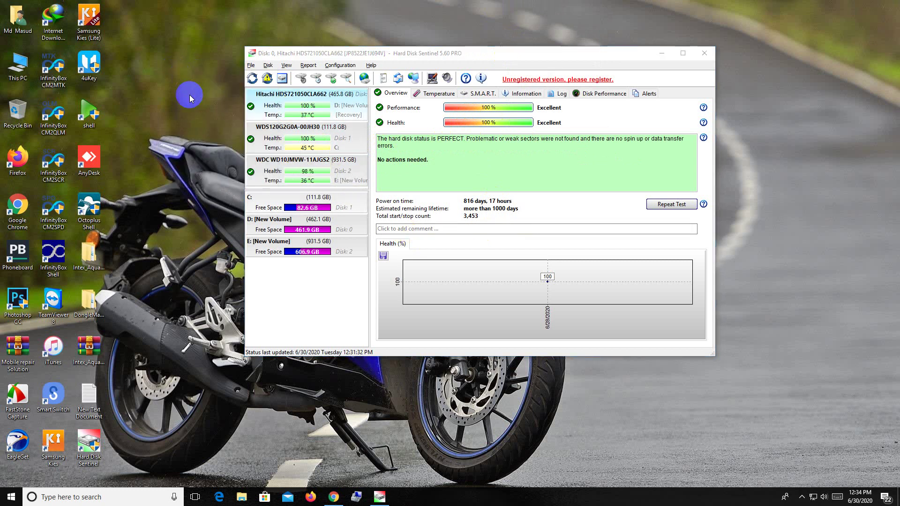
right_click(190, 96)
click(213, 120)
right_click(190, 95)
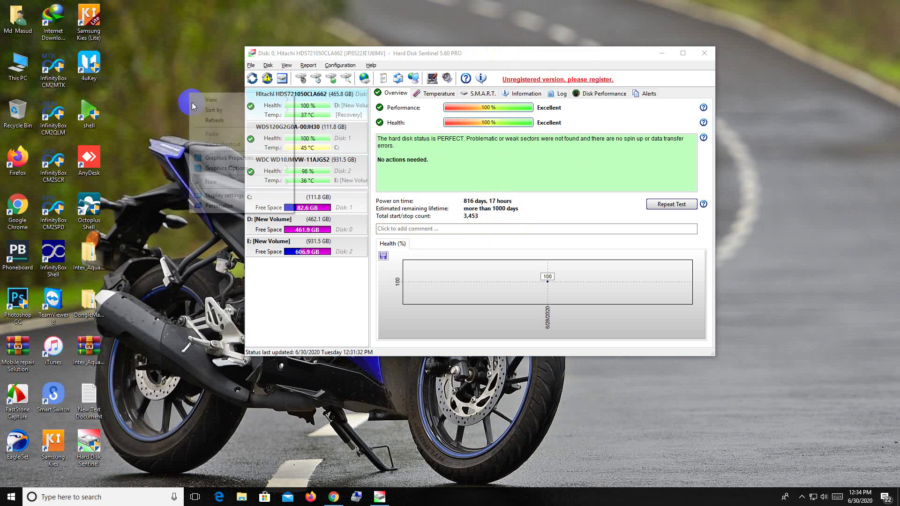
click(216, 121)
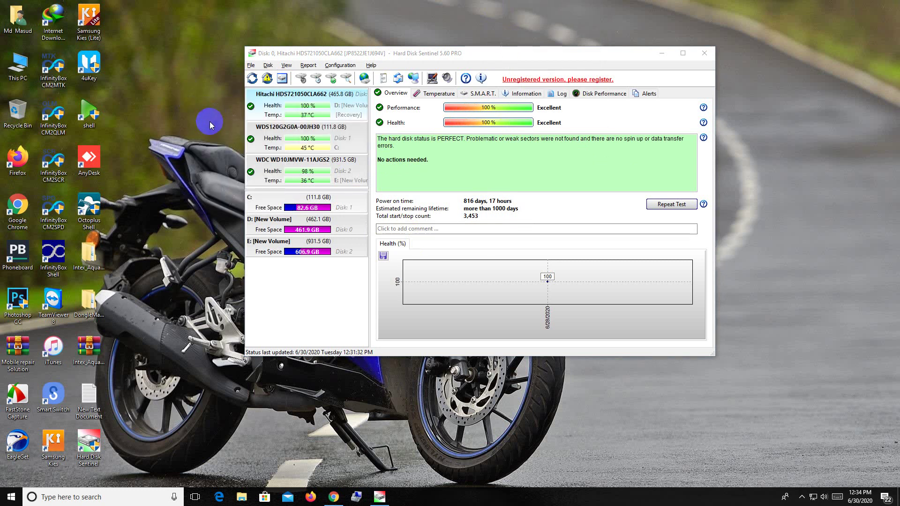
right_click(519, 23)
click(537, 49)
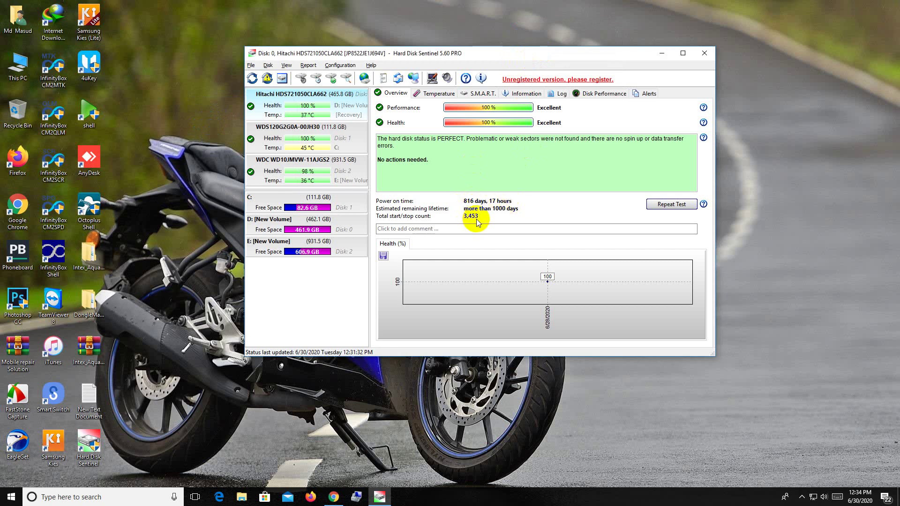
right_click(795, 147)
click(819, 174)
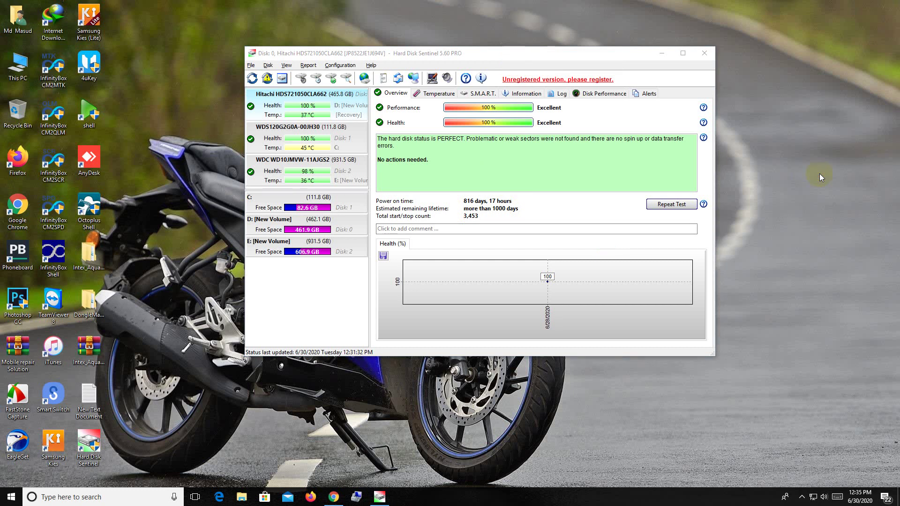
right_click(797, 2)
click(828, 27)
right_click(797, 29)
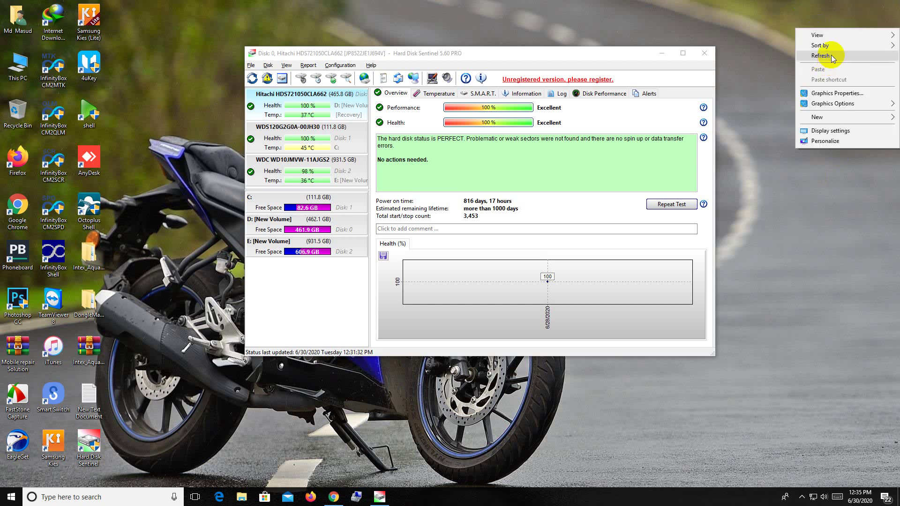
click(831, 55)
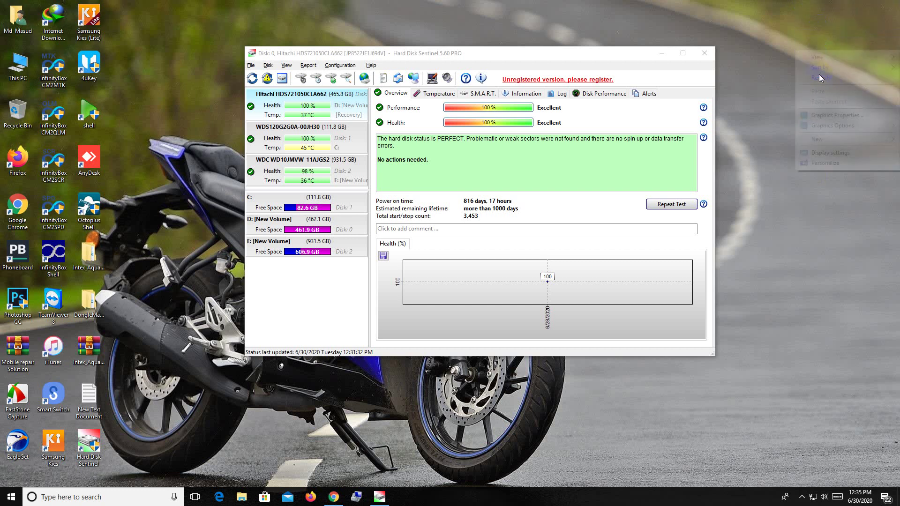
right_click(819, 51)
click(829, 81)
right_click(820, 70)
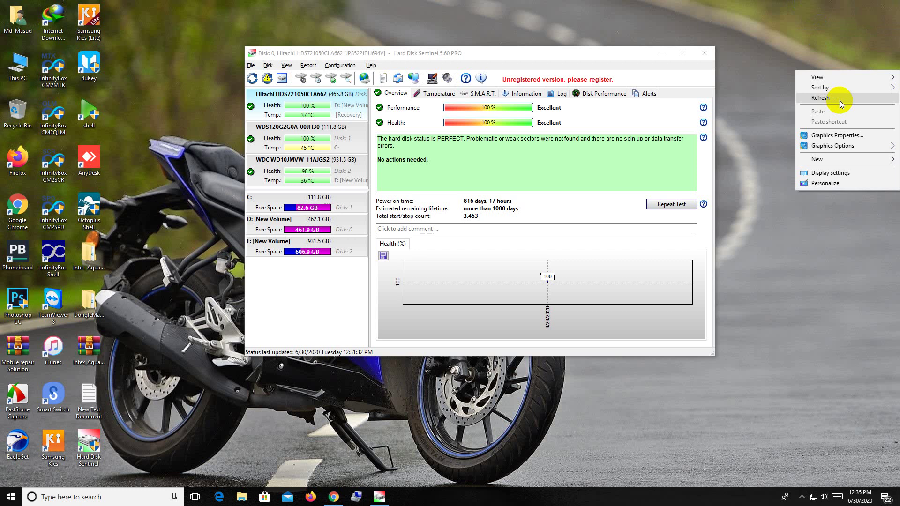
click(840, 100)
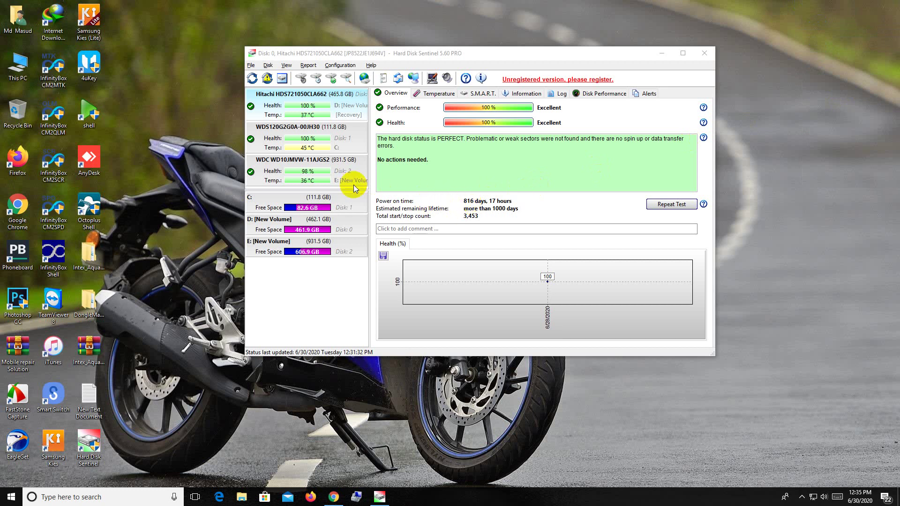
right_click(207, 145)
click(224, 170)
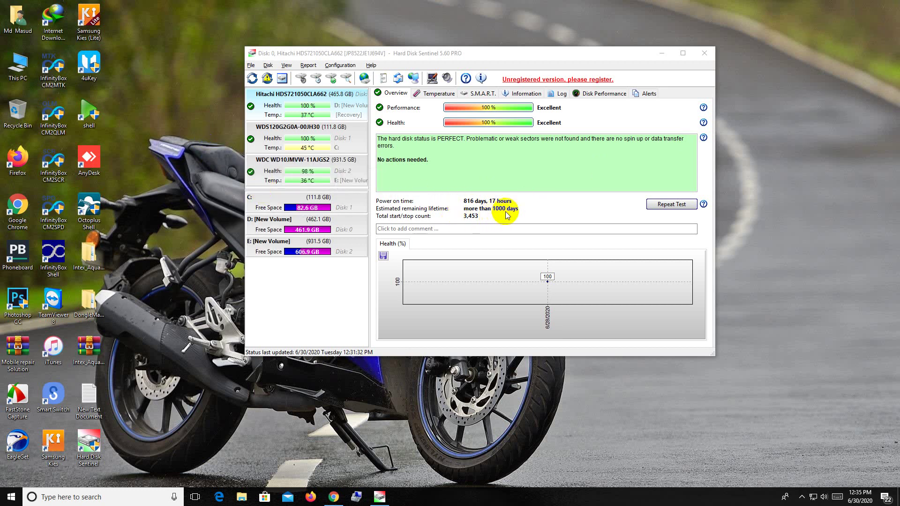
- Check the Hitachi disk's power-on time and compare it with the health and thresholds of the WDC WD10JMVW-11AJGS2 disk
click(440, 202)
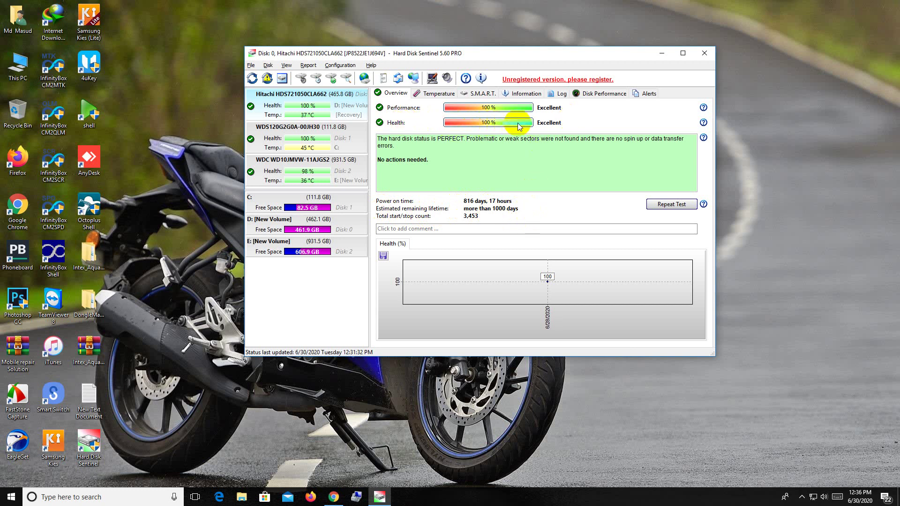
click(293, 163)
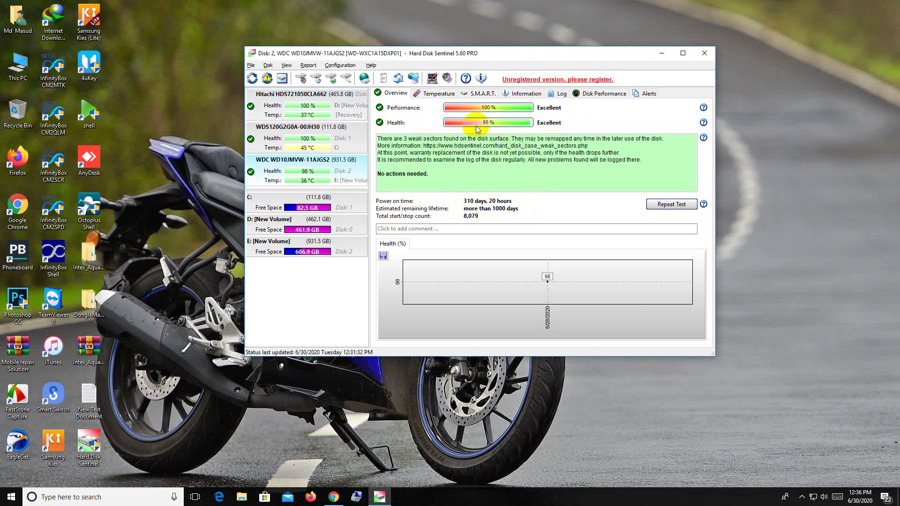
mouse_move(469, 125)
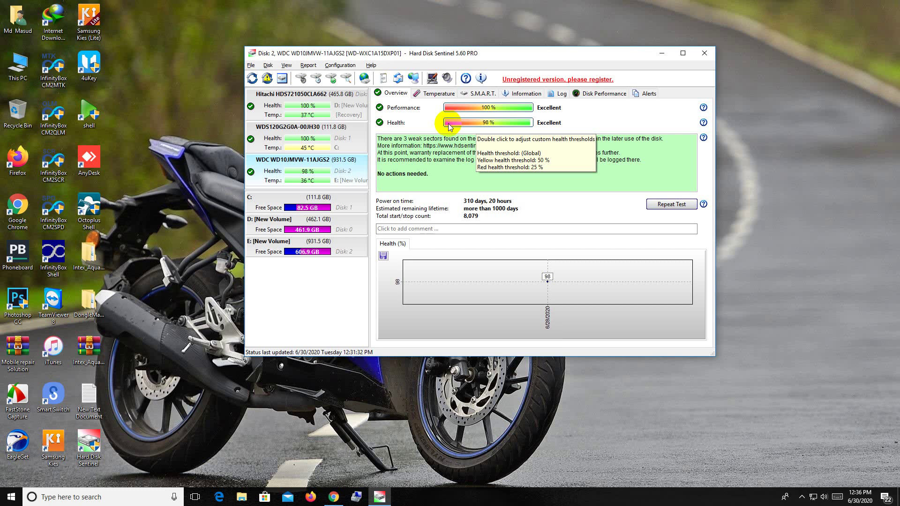
- Refresh the desktop and close the Hard Disk Sentinel window
right_click(793, 90)
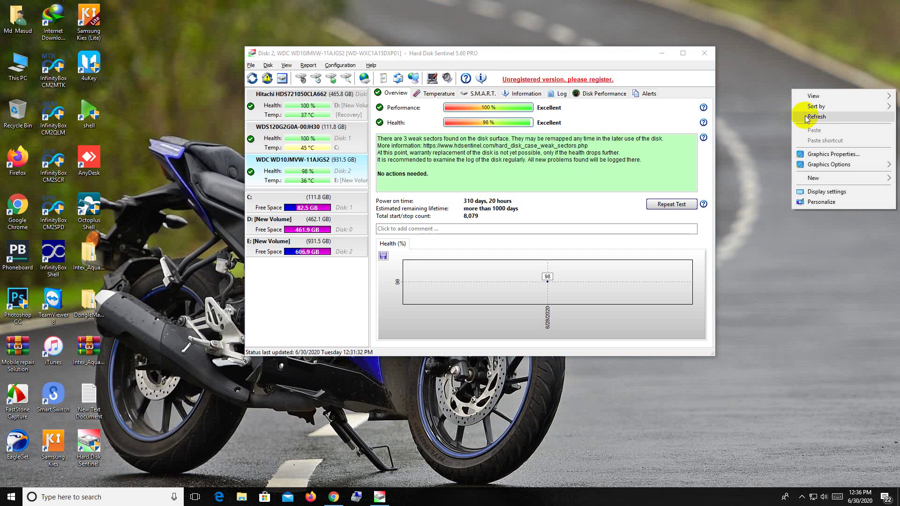
click(806, 117)
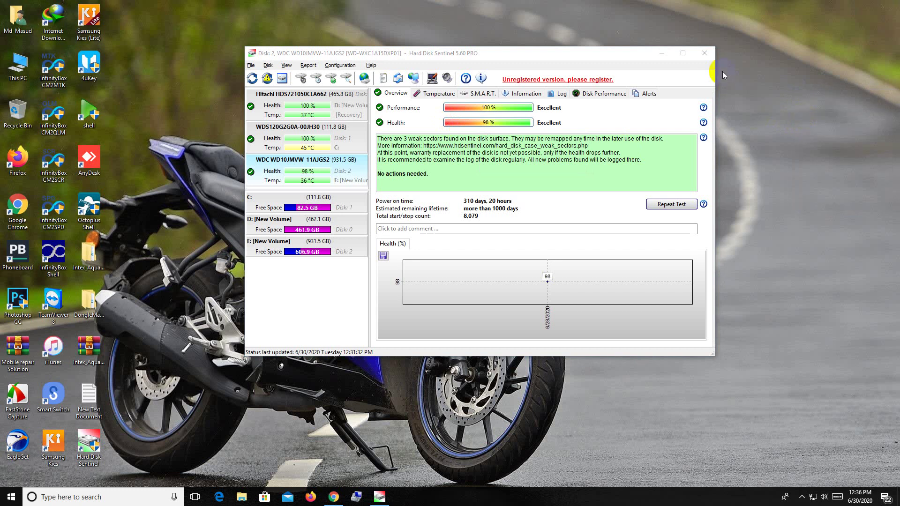
click(706, 55)
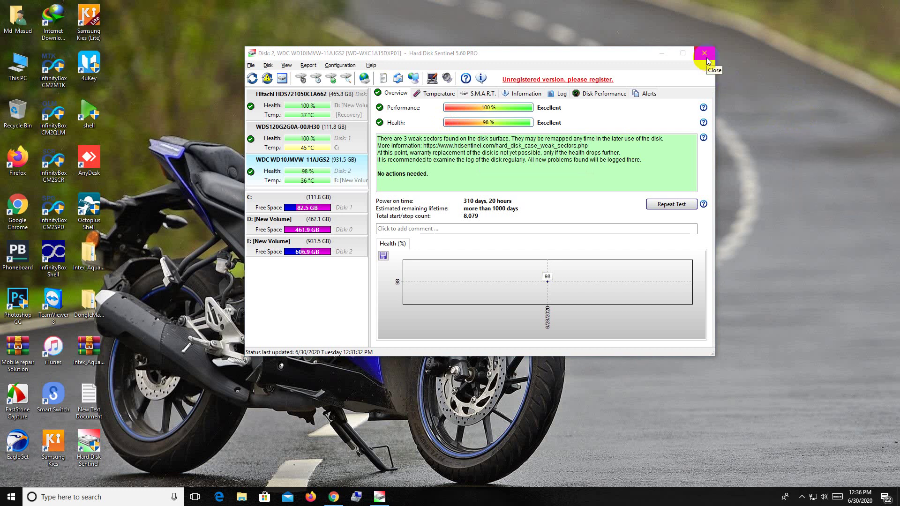
click(706, 55)
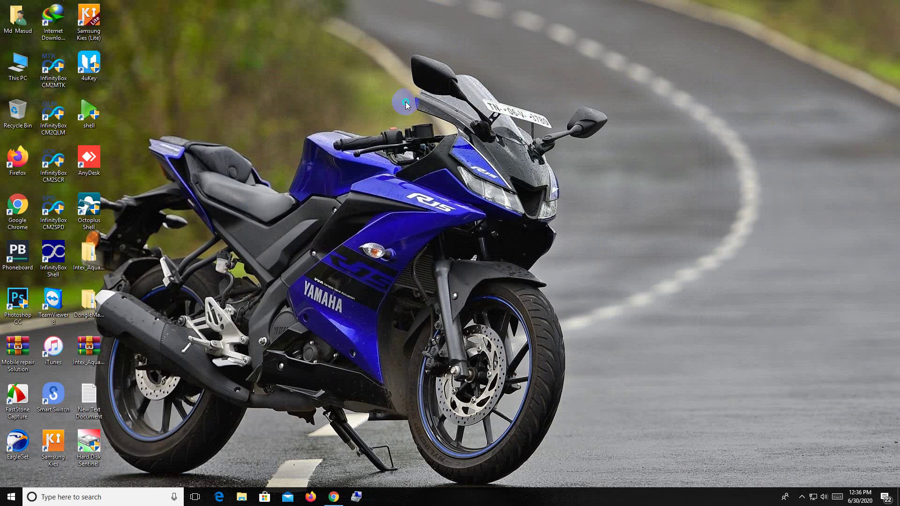
right_click(406, 103)
click(445, 132)
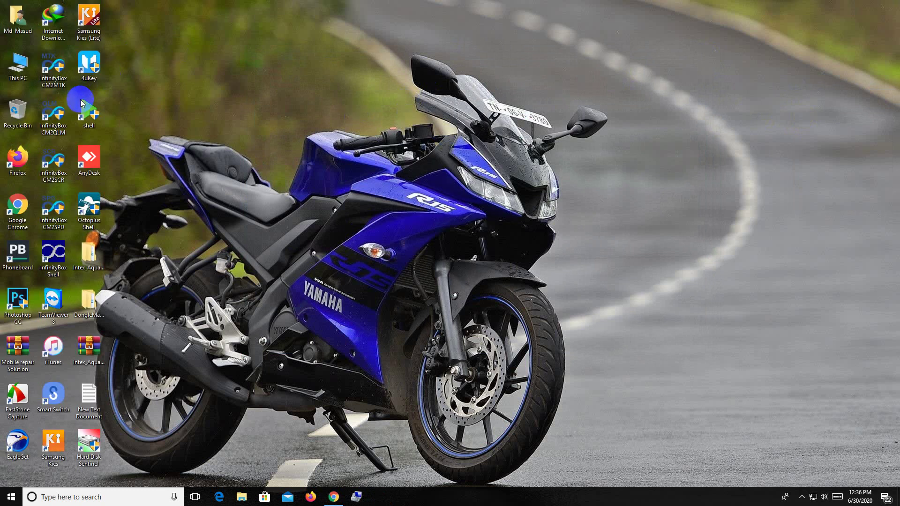
right_click(187, 94)
click(204, 117)
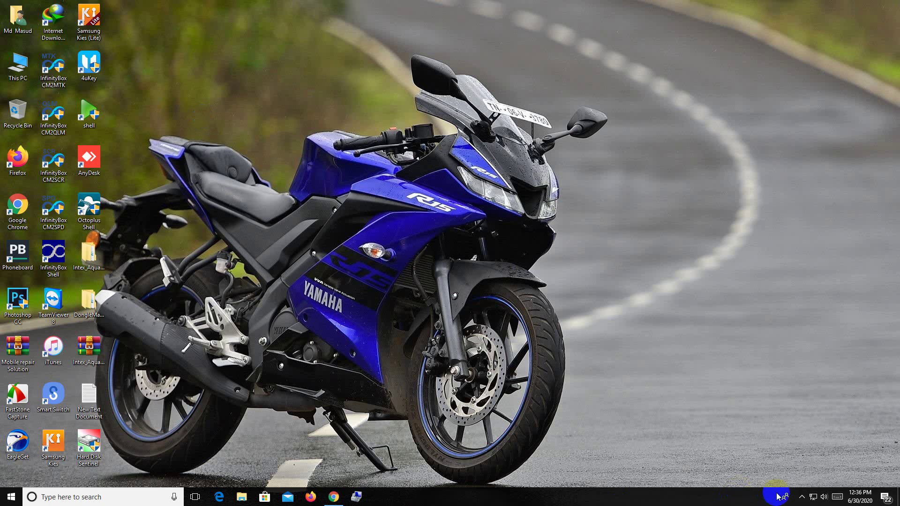
click(801, 498)
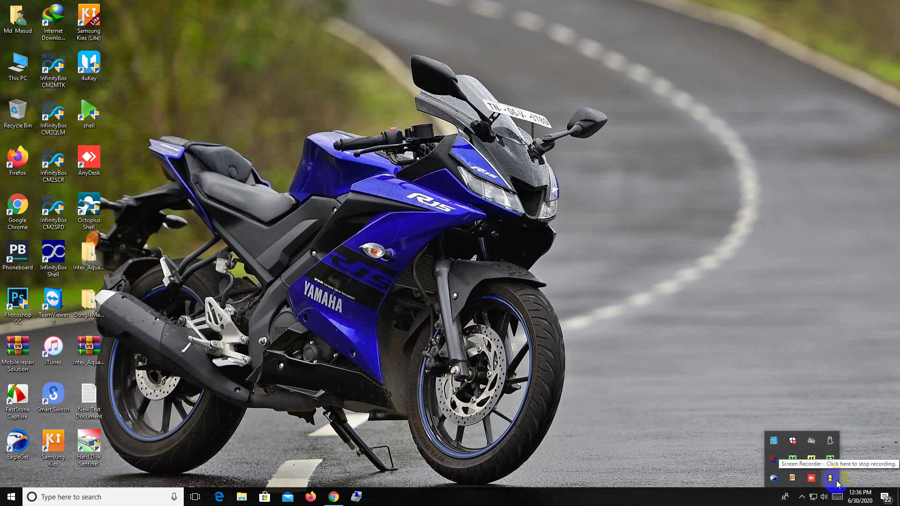